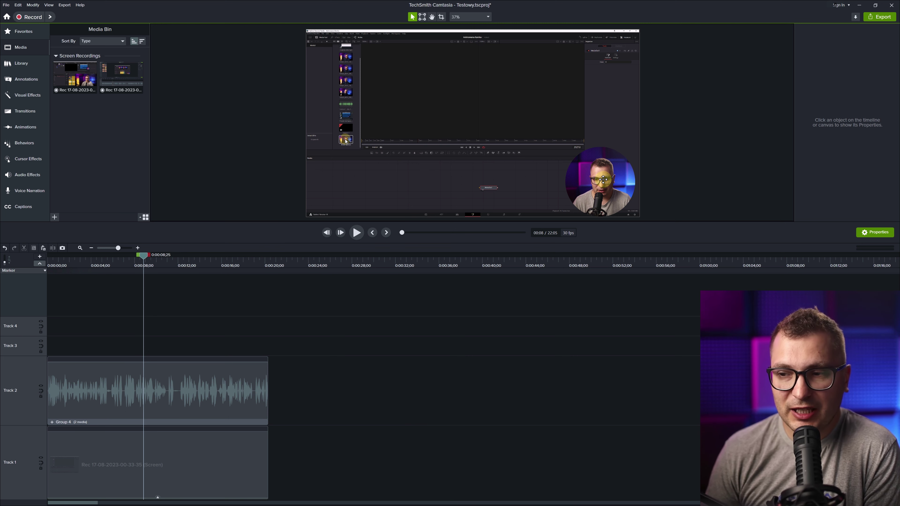
- Move the round webcam group from the canvas corner to near the centre and shrink it slightly
click(177, 408)
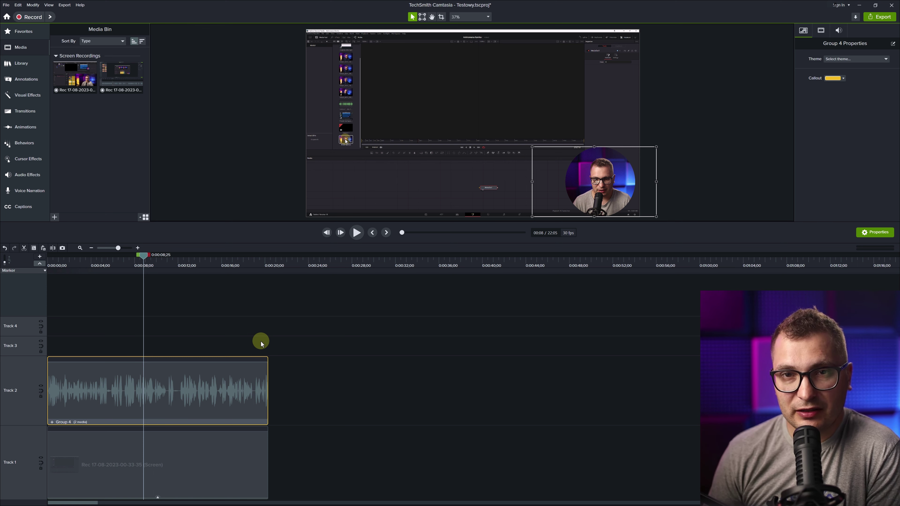
drag(598, 191, 459, 132)
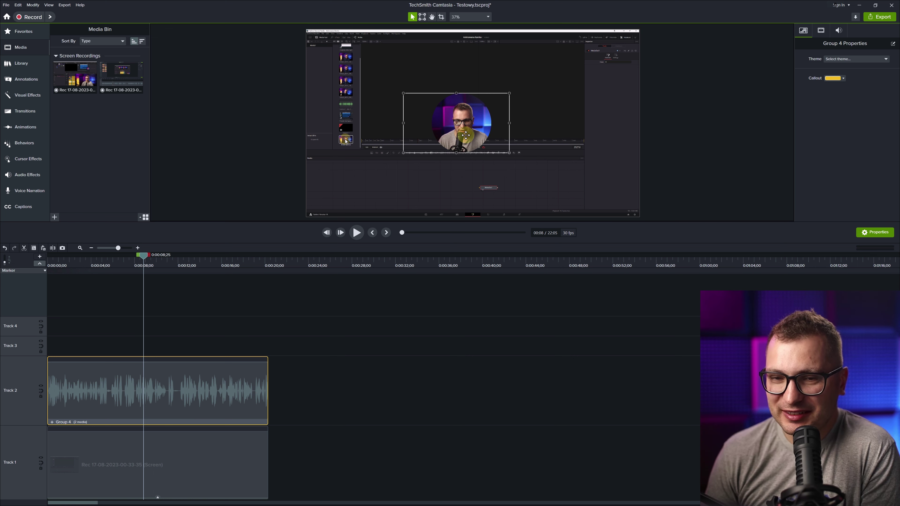
- Add the Audio Ring visualizer from the Camtasia 2023 library to the start of Track 3 and trim it to the webcam group's end
click(33, 63)
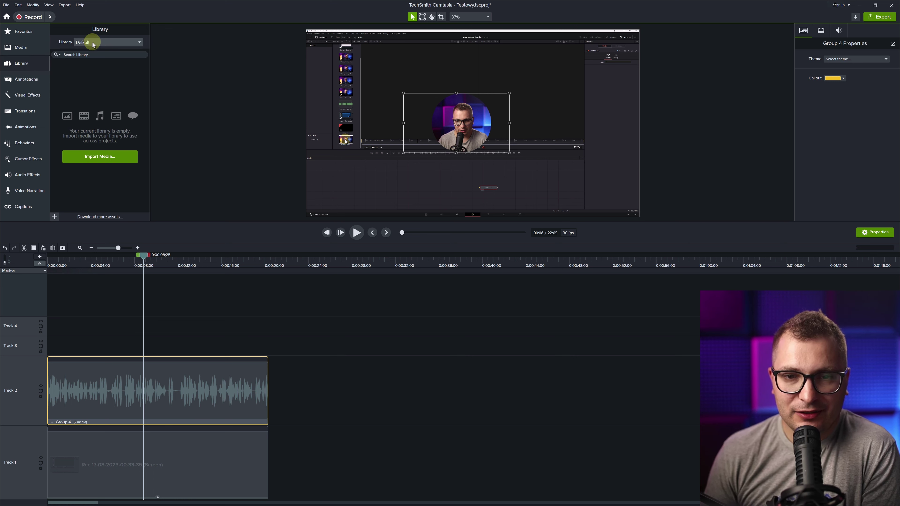
click(93, 44)
click(94, 56)
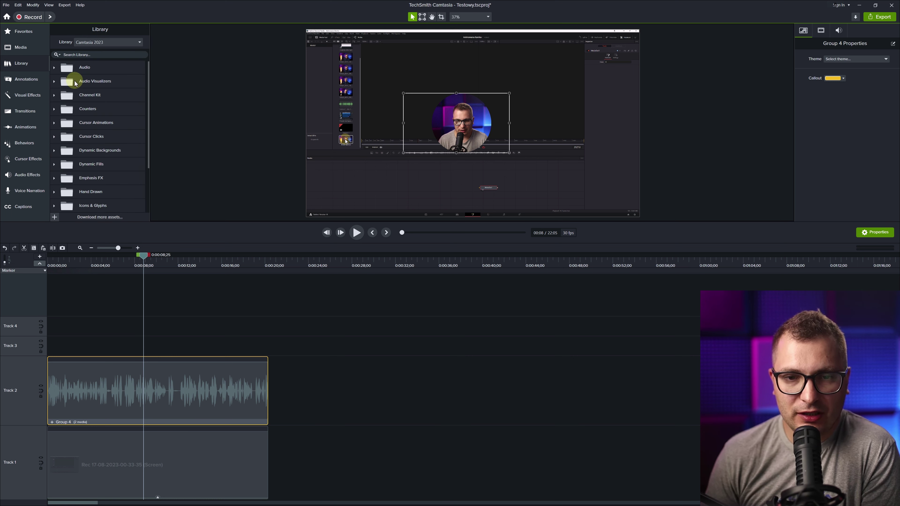
click(54, 81)
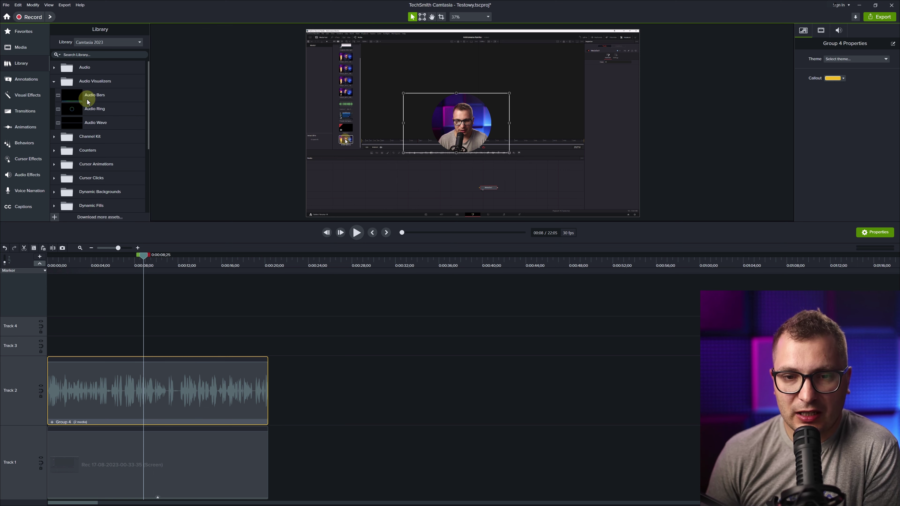
click(78, 110)
drag(79, 114, 70, 345)
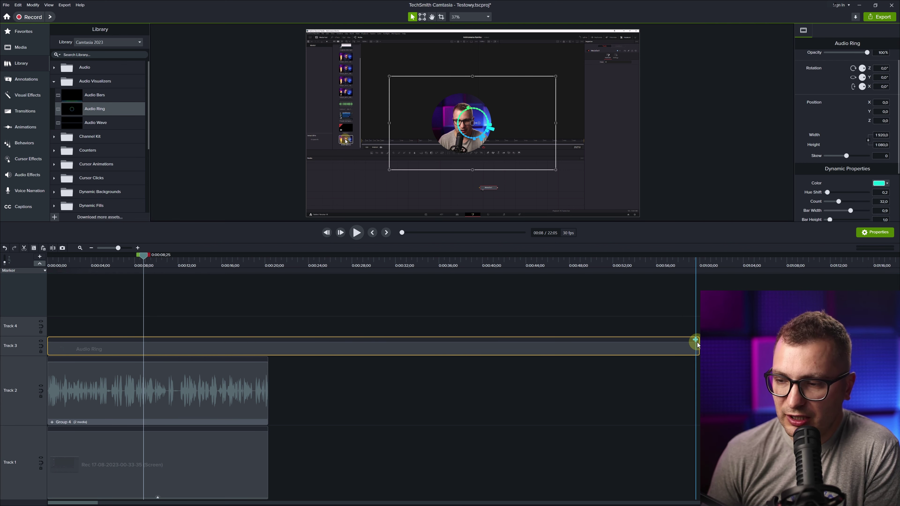
drag(697, 345, 269, 358)
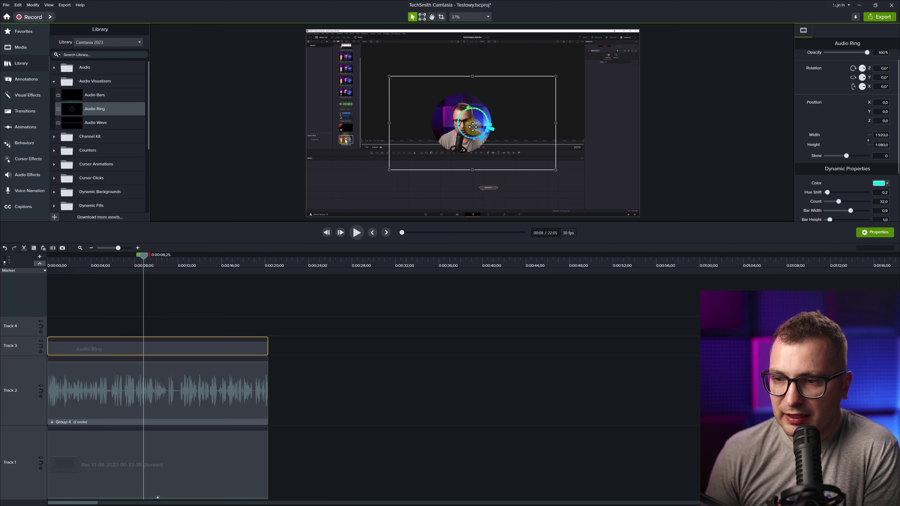
- Reposition the Audio Ring and enlarge it to about 4021 by 2262 so it encircles the round webcam image
drag(468, 137, 448, 146)
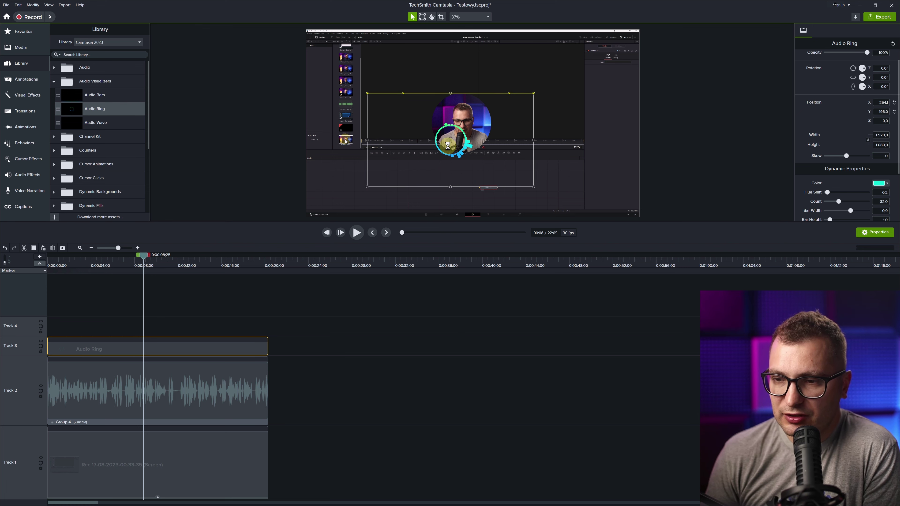
drag(532, 93, 616, 46)
drag(365, 187, 353, 204)
key(ctrl+z)
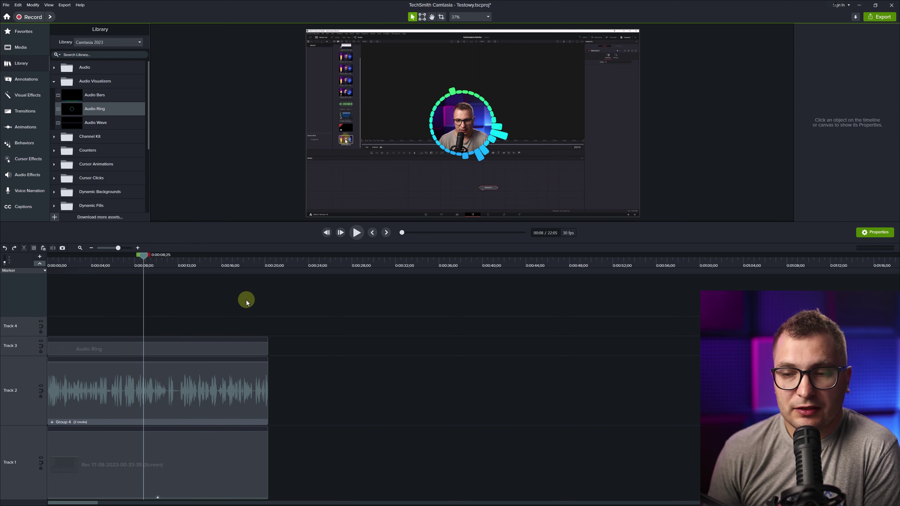
- Move the webcam group from Track 2 to Track 4, above the Audio Ring, and scrub the timeline
click(217, 381)
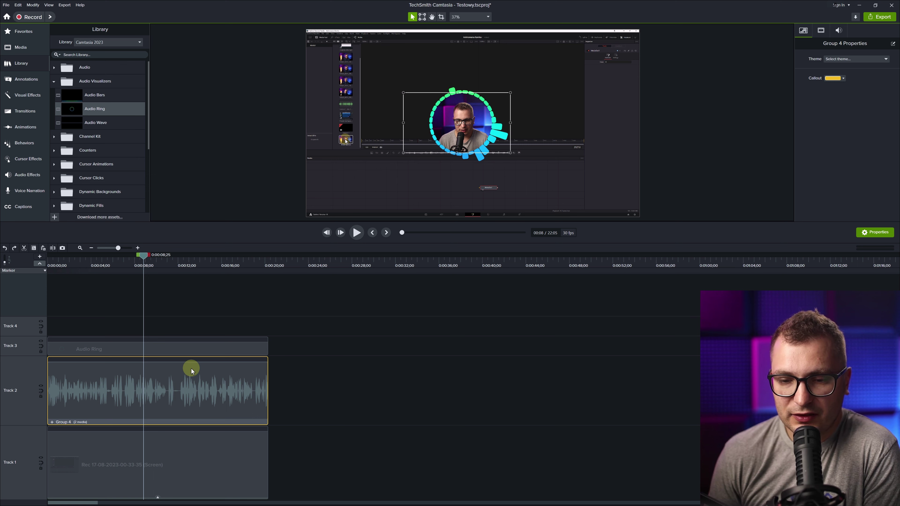
drag(191, 368, 189, 320)
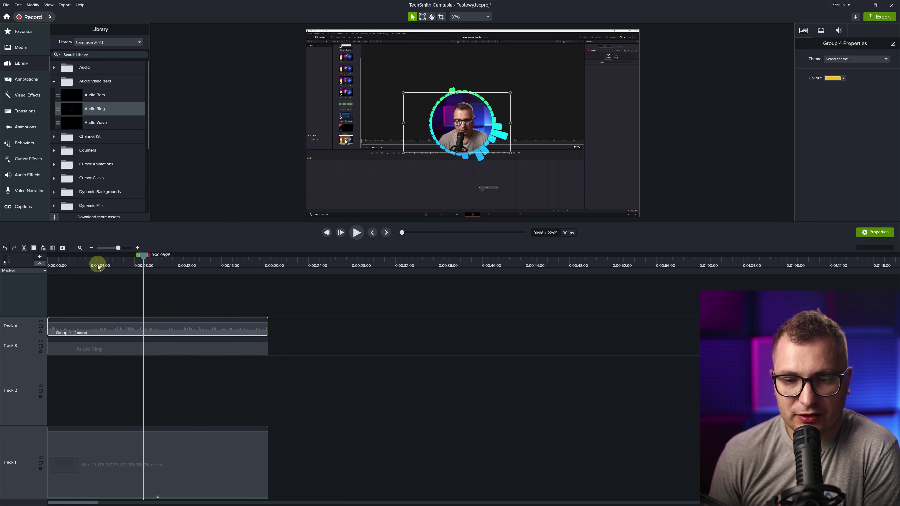
drag(97, 263, 115, 267)
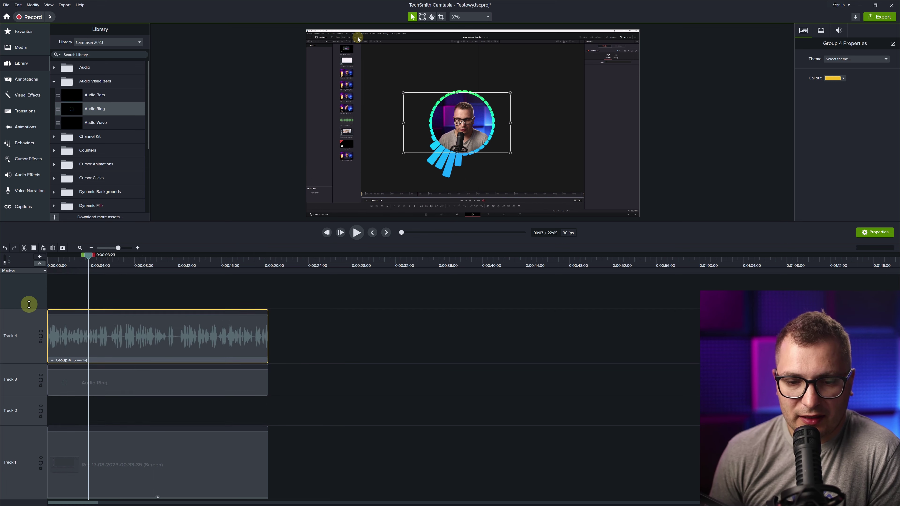
- Make Track 4 taller and play the timeline from the start to about 9 seconds
drag(29, 304, 40, 260)
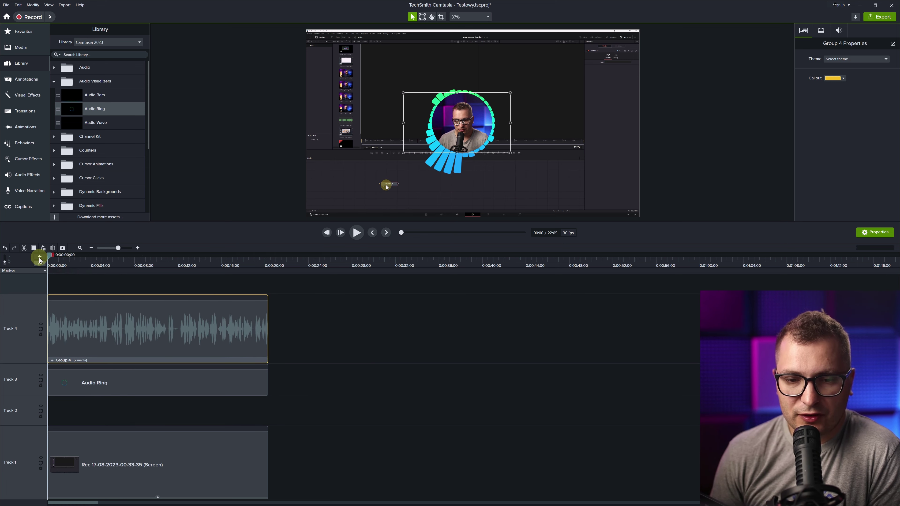
key(space)
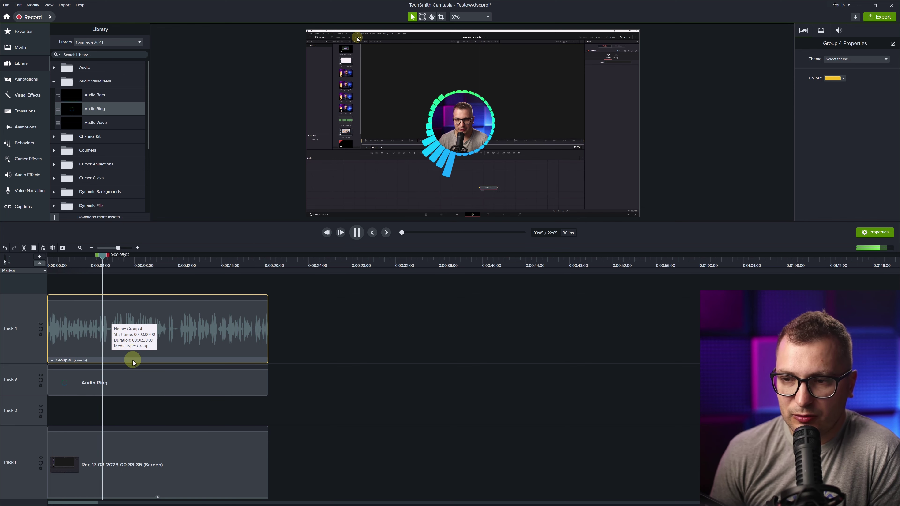
click(142, 256)
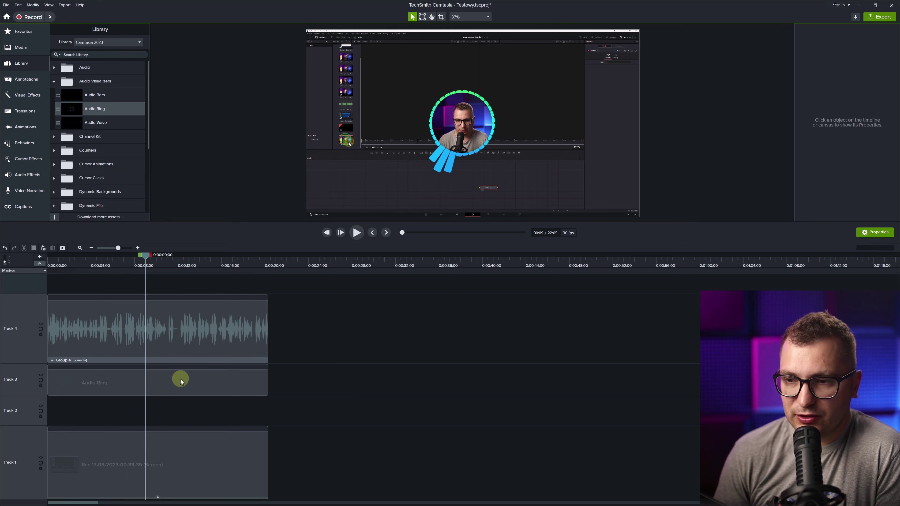
- Recolour the Audio Ring purple and set its Hue Shift to 0.8 and Count to 85.1
click(174, 380)
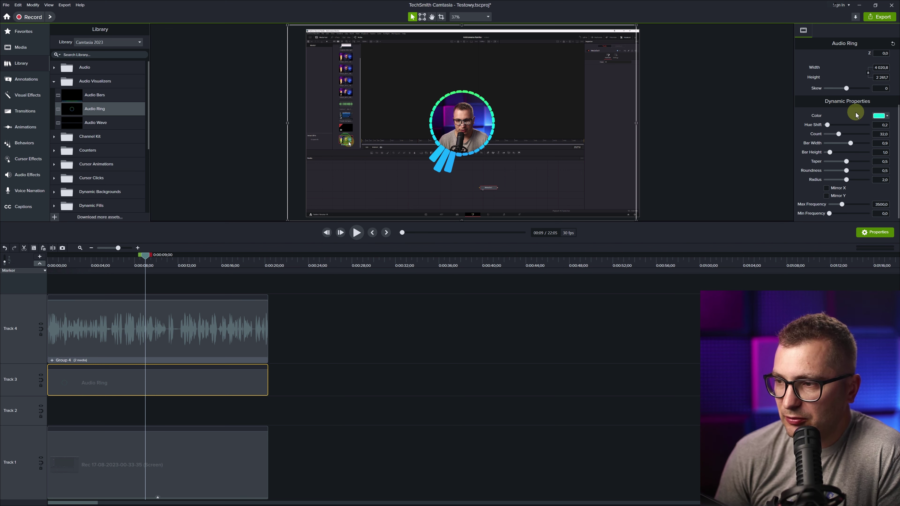
click(878, 117)
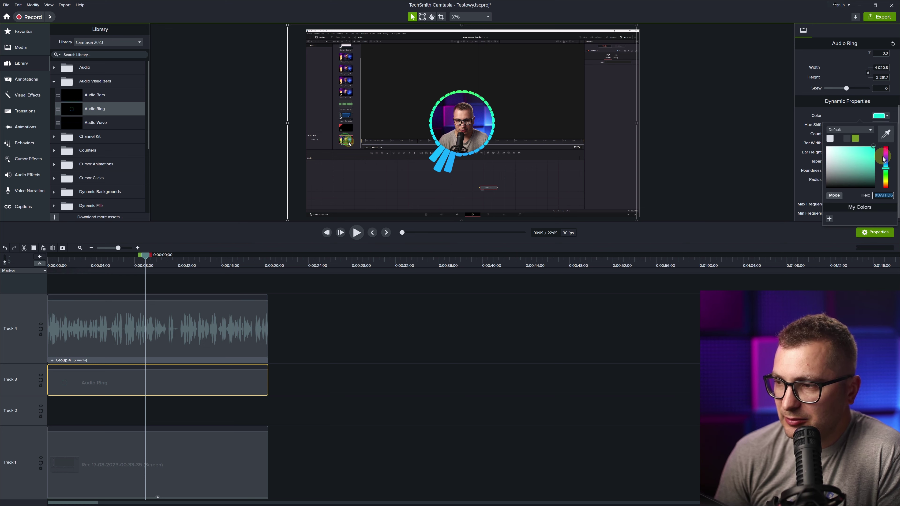
drag(882, 156, 886, 155)
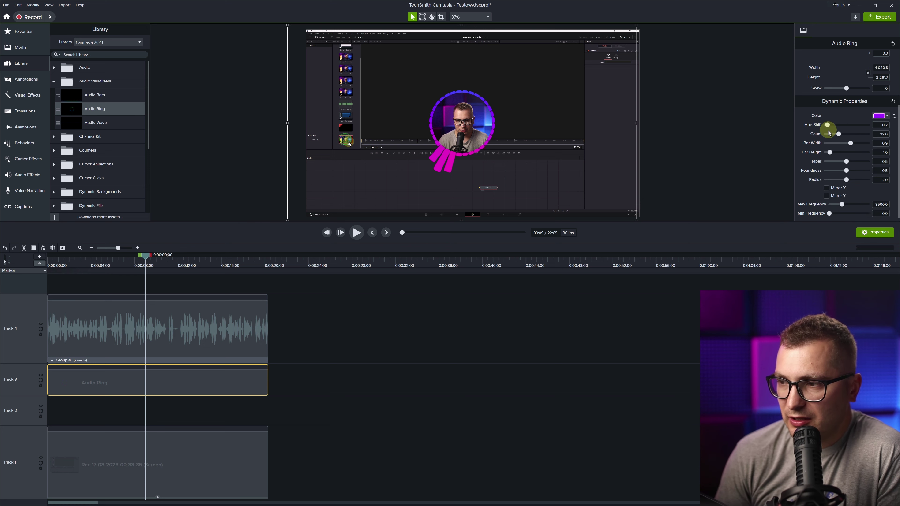
drag(827, 125, 861, 136)
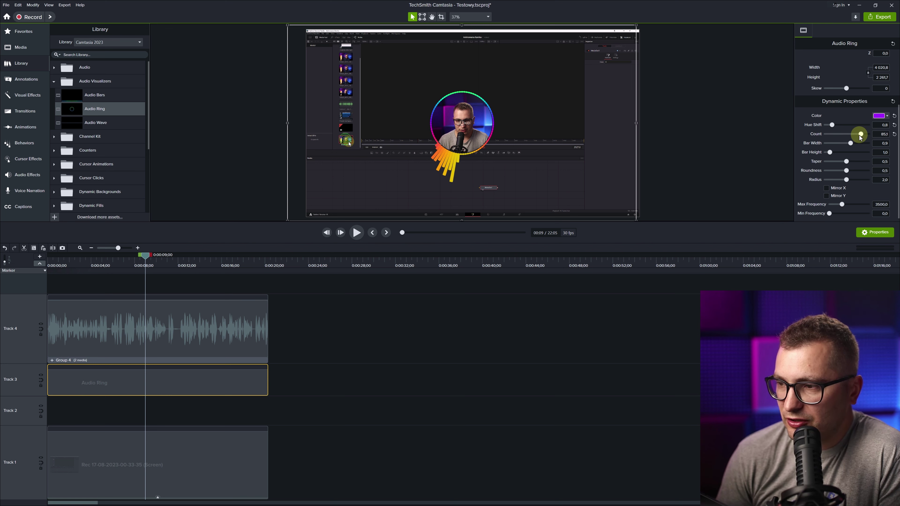
- Try Bar Width 0.5, Bar Height 3.4, Max Frequency 6650.4 and Min Frequency 563.3 on the Audio Ring
click(840, 144)
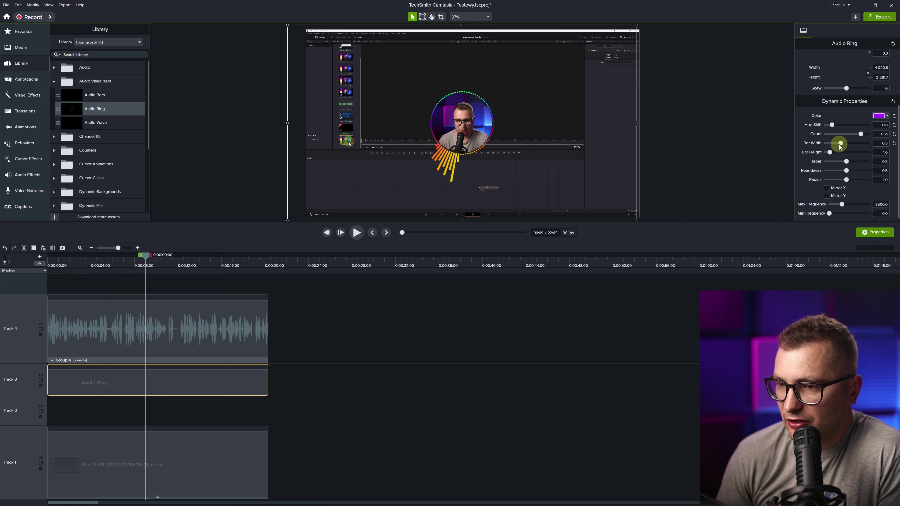
drag(831, 153, 840, 153)
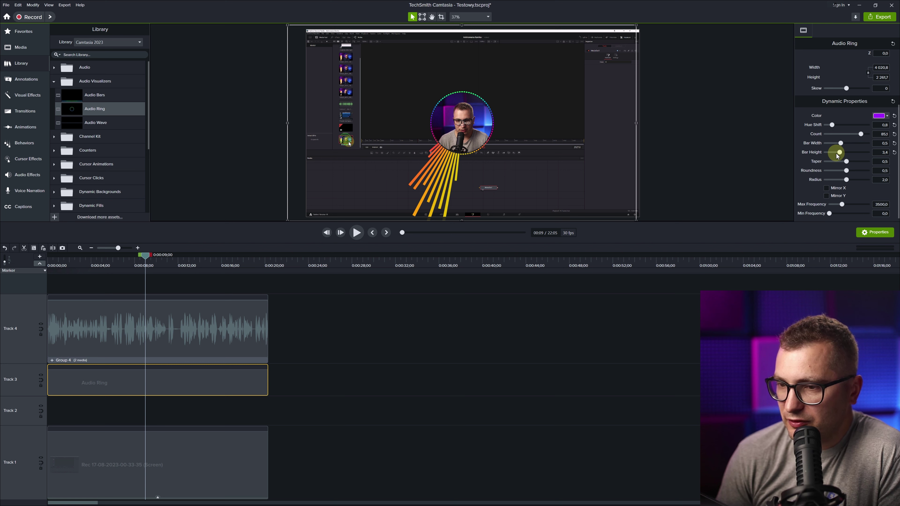
scroll(840, 192, down, 1)
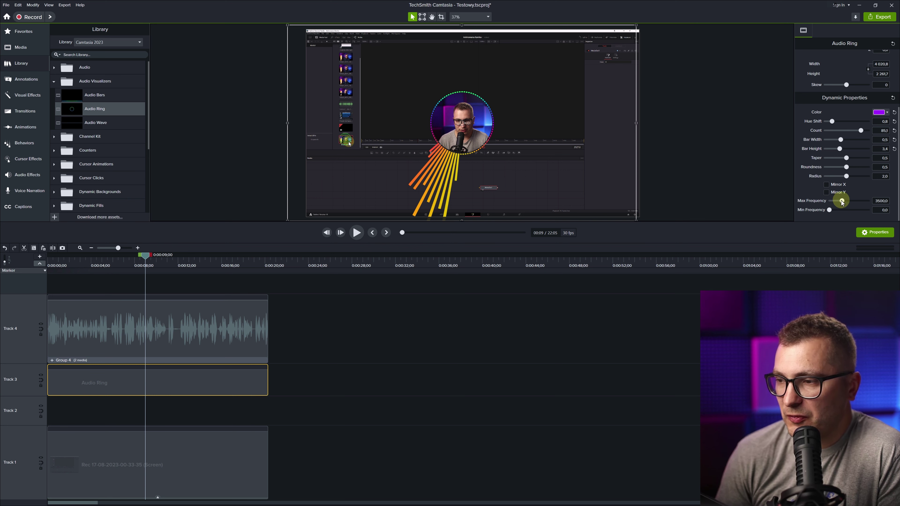
drag(841, 201, 852, 201)
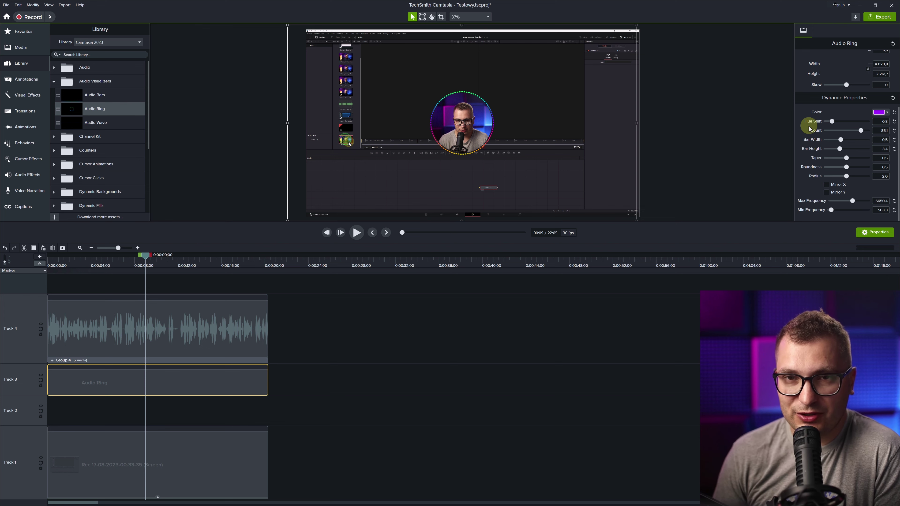
- Place the podcast cover image from the Media Bin at the start of Track 2 and extend it to the end of the other clips
click(127, 263)
click(71, 291)
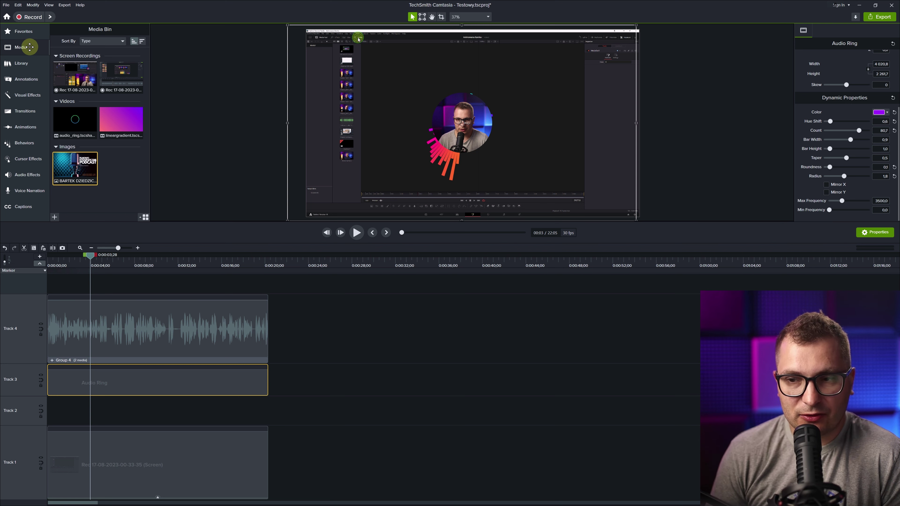
drag(95, 164, 46, 410)
click(100, 410)
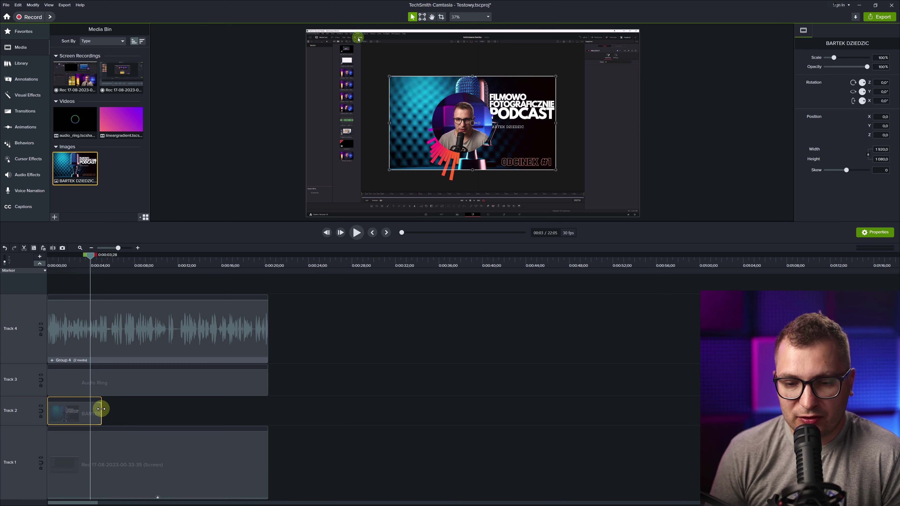
drag(101, 409, 267, 408)
- Delete the screen recording from Track 1 and scale the podcast cover image to 200% so it fills the canvas
click(178, 465)
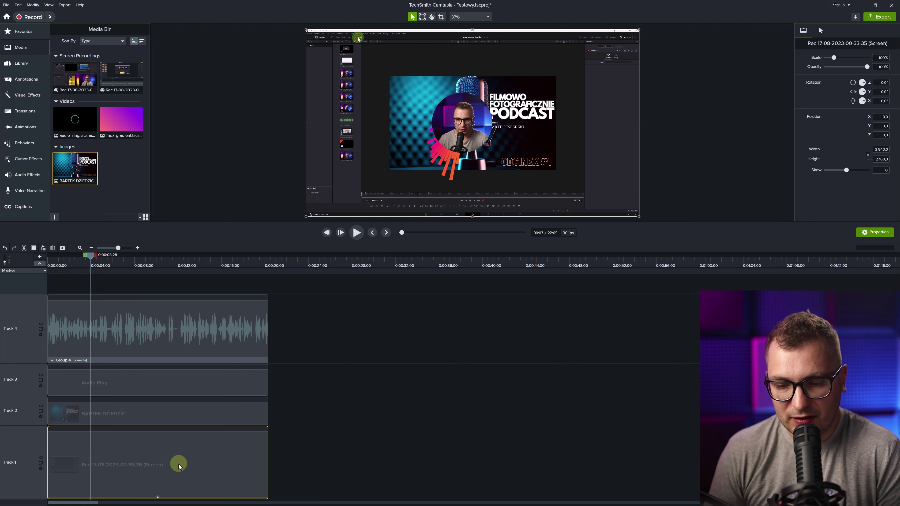
key(Delete)
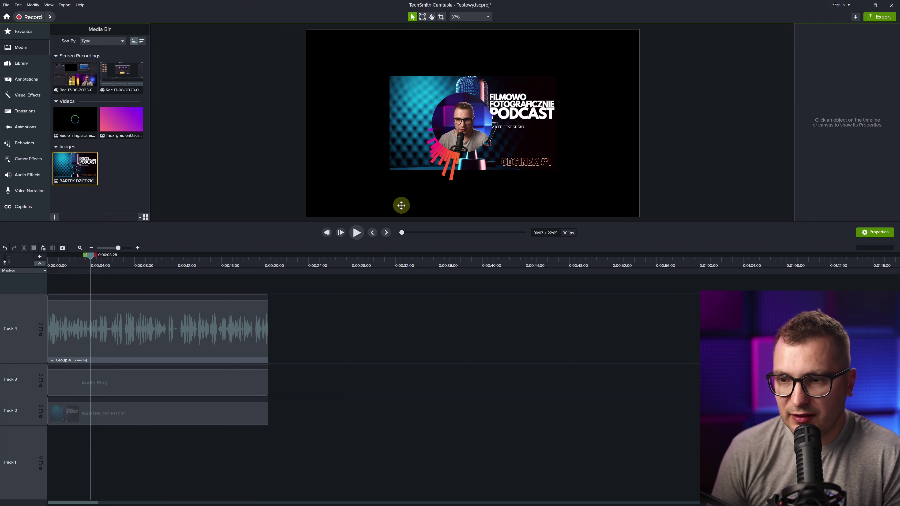
click(165, 414)
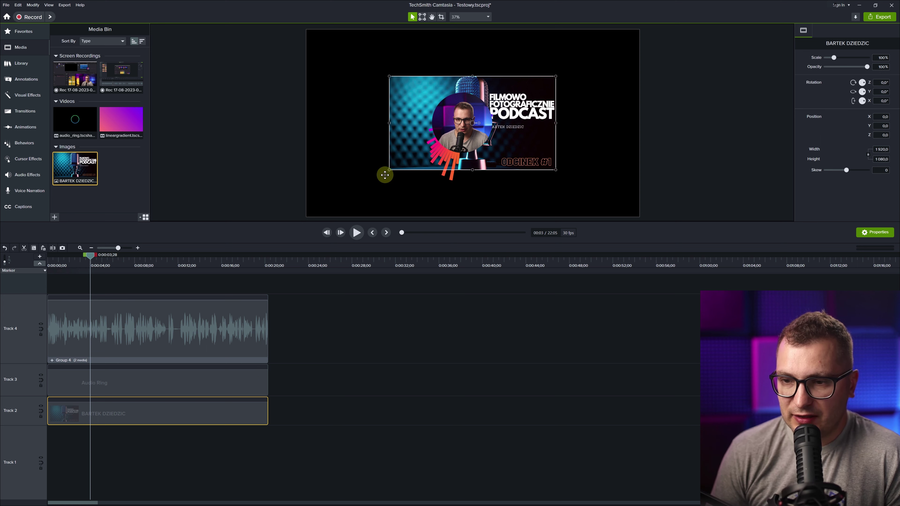
drag(389, 170, 307, 199)
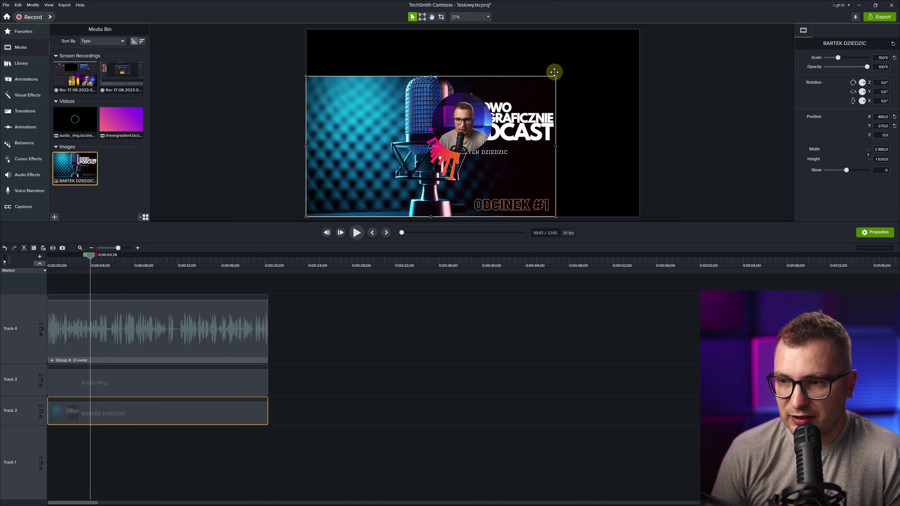
drag(556, 76, 639, 36)
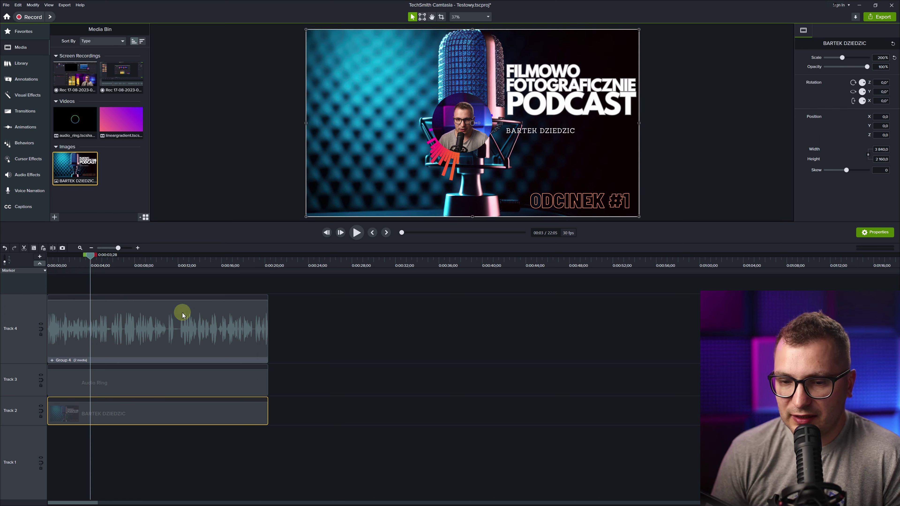
- Move the webcam group and Audio Ring together to the empty area beside the microphone and enlarge both
drag(339, 324, 200, 386)
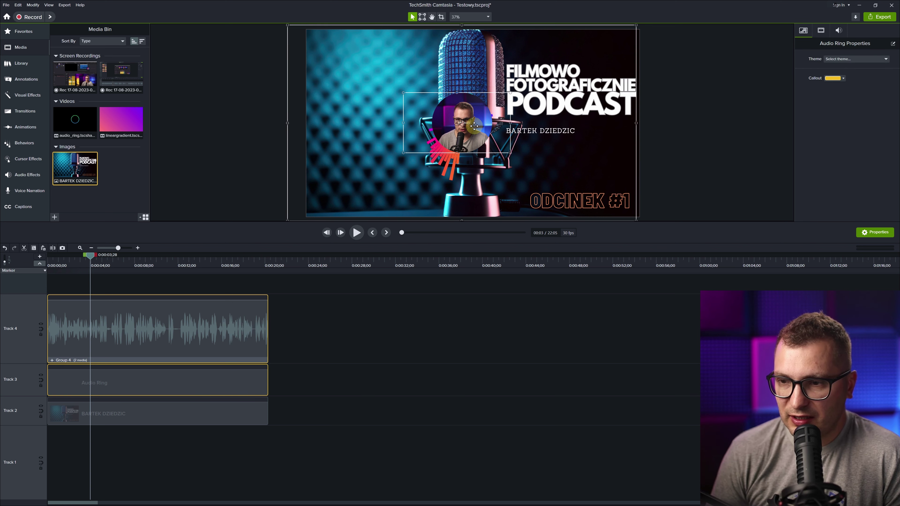
drag(451, 130, 386, 126)
drag(425, 91, 458, 75)
drag(423, 126, 414, 133)
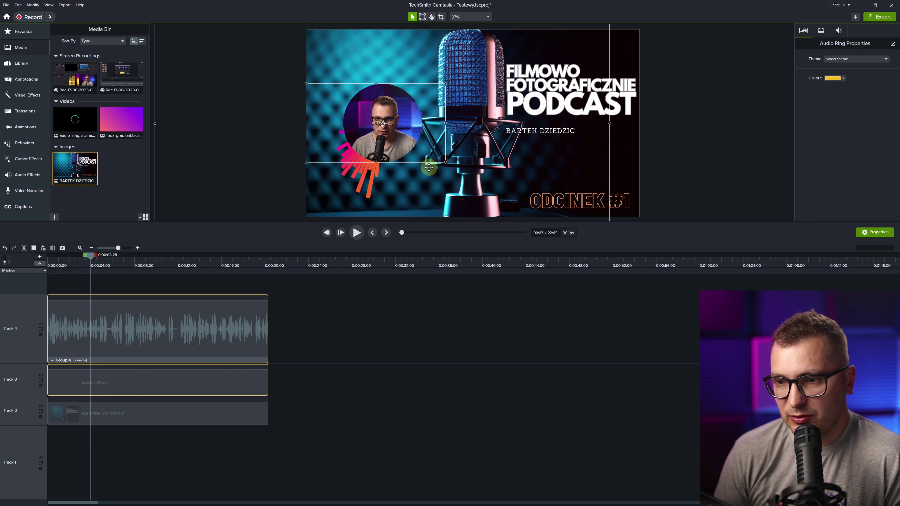
- Play the podcast composition from the start to about 9 seconds and select the Audio Ring on Track 3
click(48, 263)
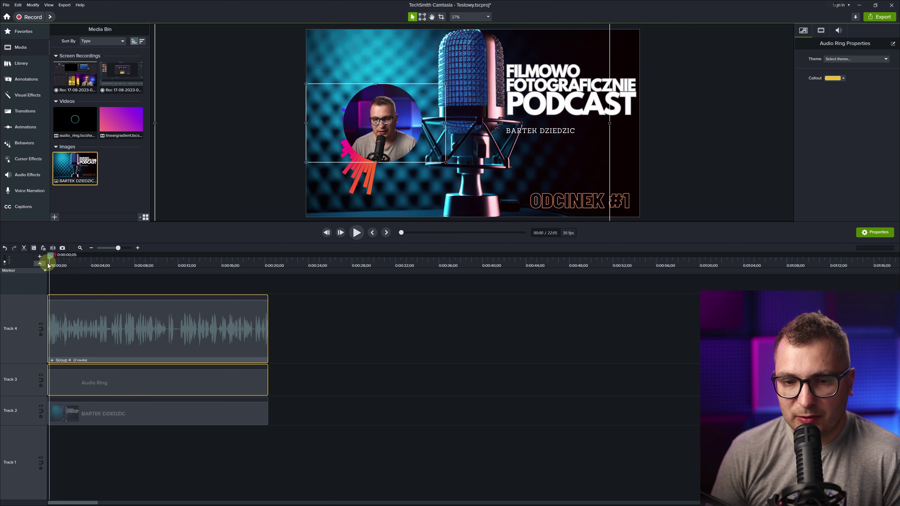
key(space)
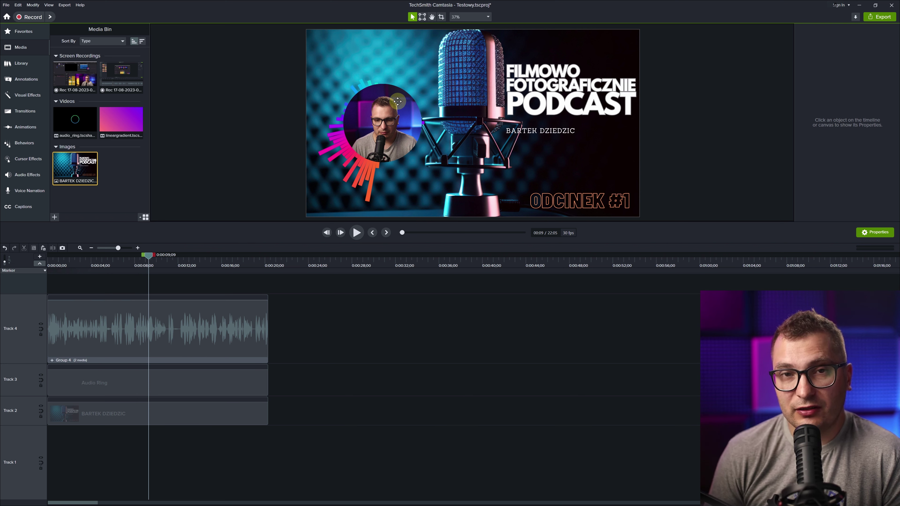
click(220, 372)
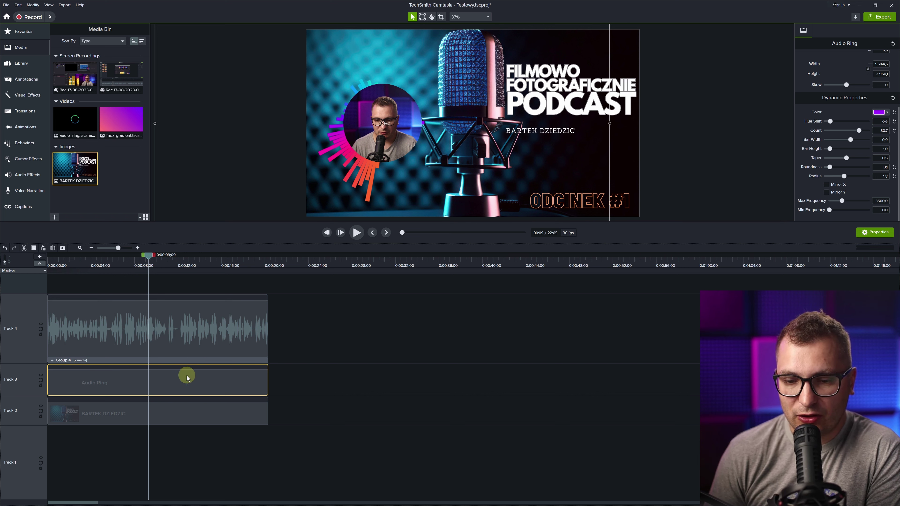
- Replace the Audio Ring on Track 3 with the Audio Bars visualizer from the start, trimmed to end with the other clips
key(Delete)
click(22, 64)
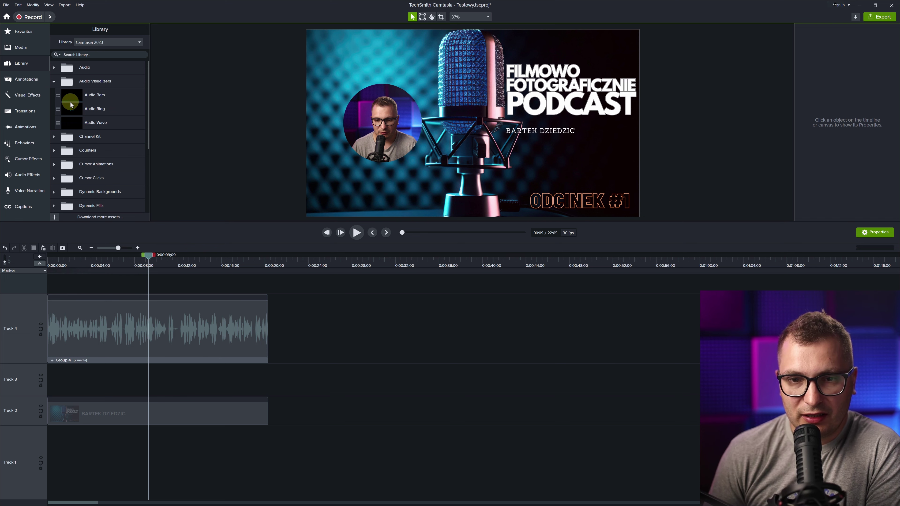
drag(70, 98, 235, 222)
drag(170, 363, 48, 375)
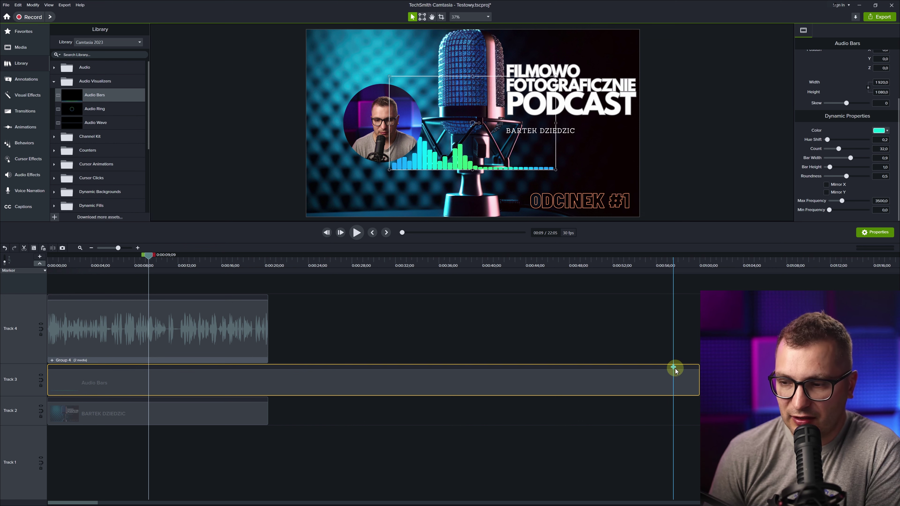
drag(585, 370, 272, 370)
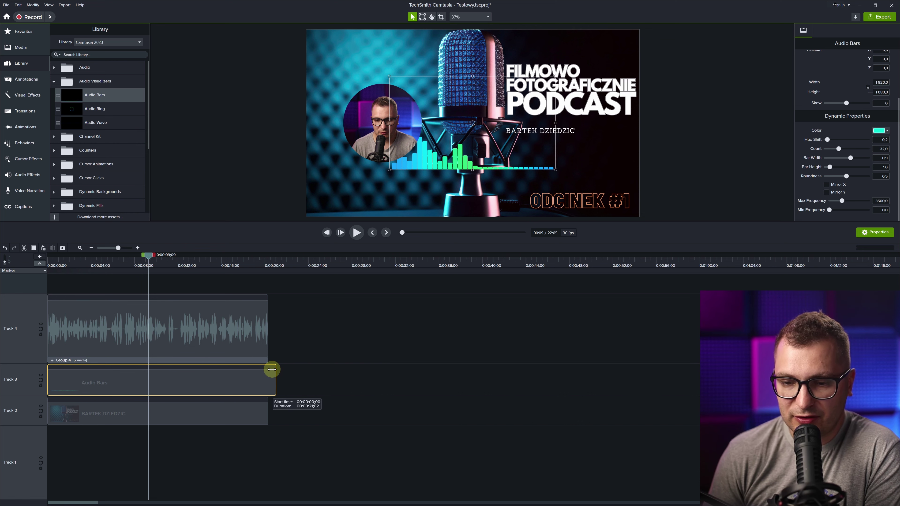
- Move the Audio Bars to the canvas's lower-left corner, enlarge them to about 134%, and preview them from about 1 second
drag(517, 178, 390, 212)
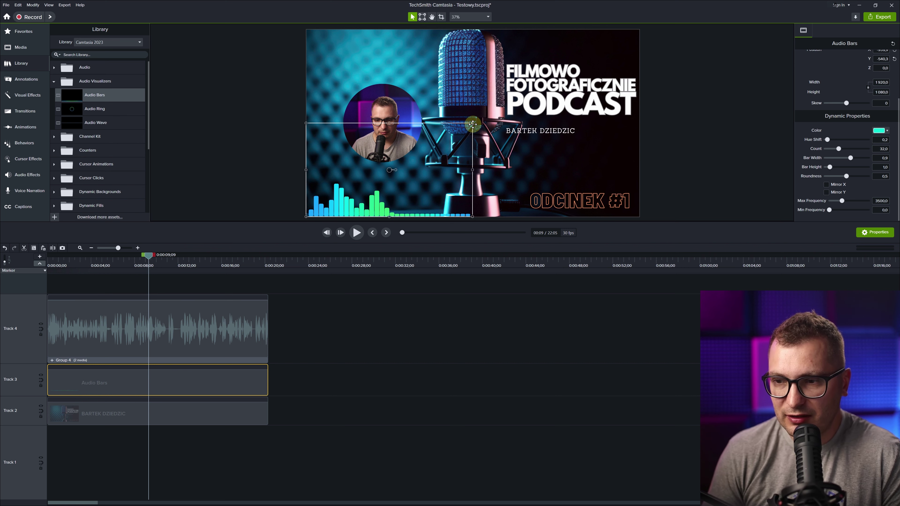
drag(472, 124, 529, 102)
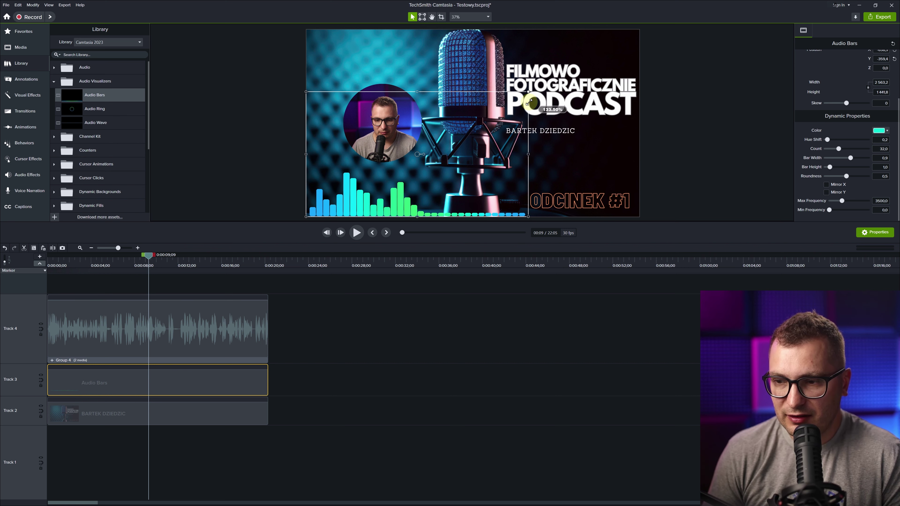
click(63, 267)
key(space)
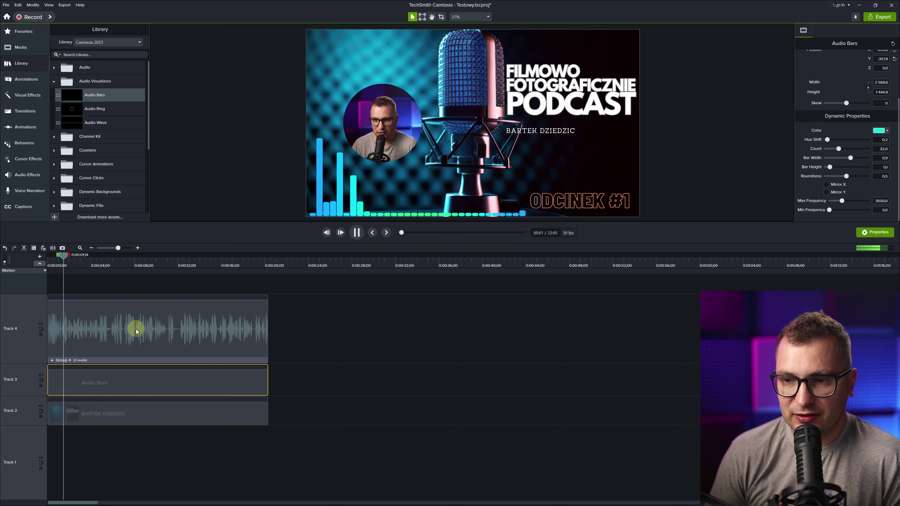
key(space)
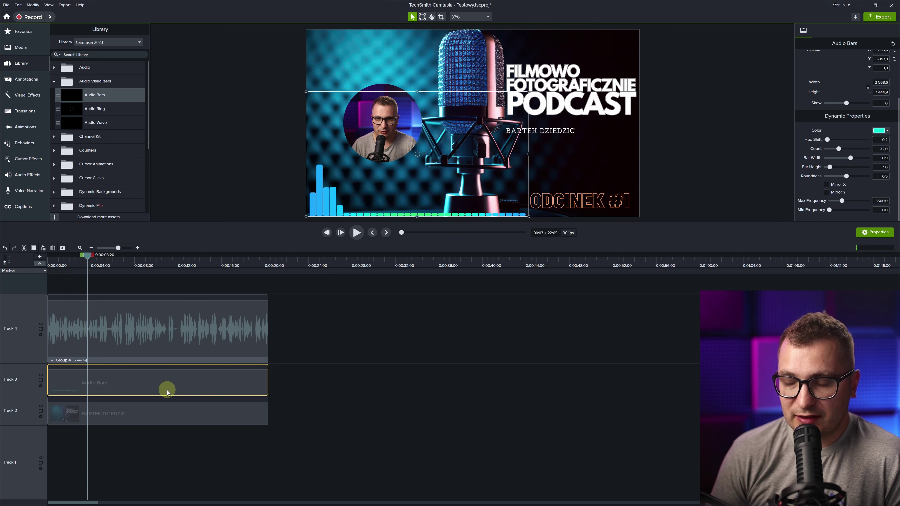
- Recolor the Audio Bars to yellow and play the composition from the start
click(883, 133)
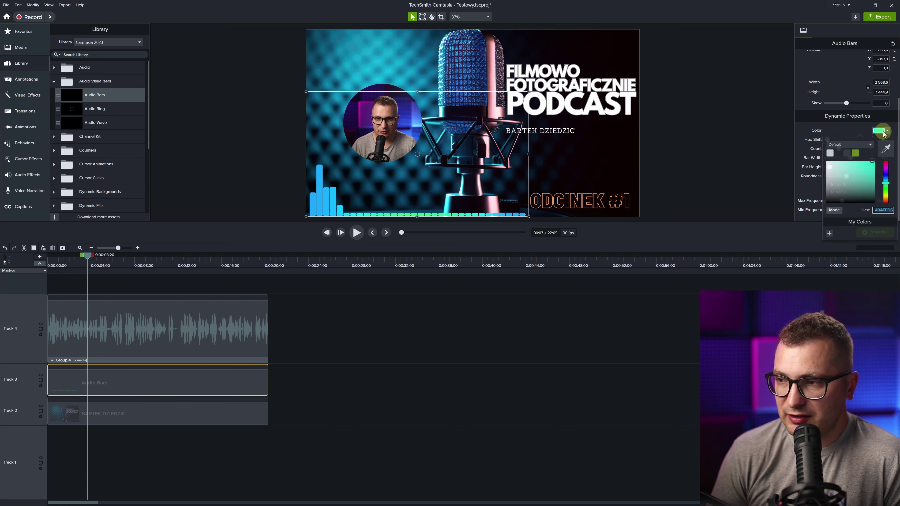
drag(885, 168, 888, 166)
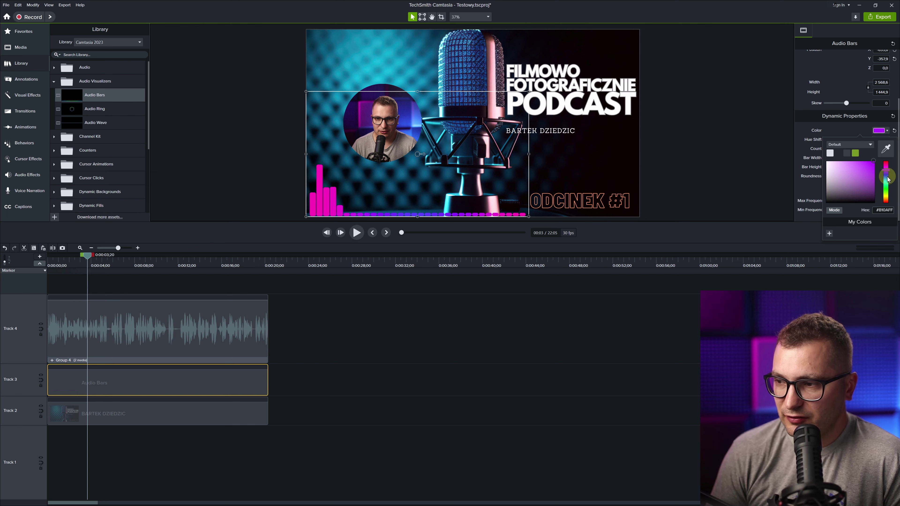
click(886, 199)
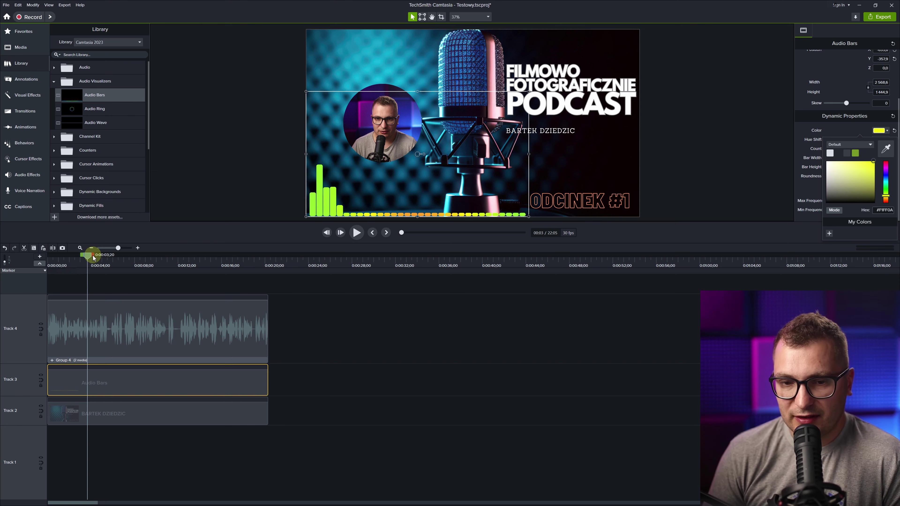
drag(90, 255, 48, 255)
key(space)
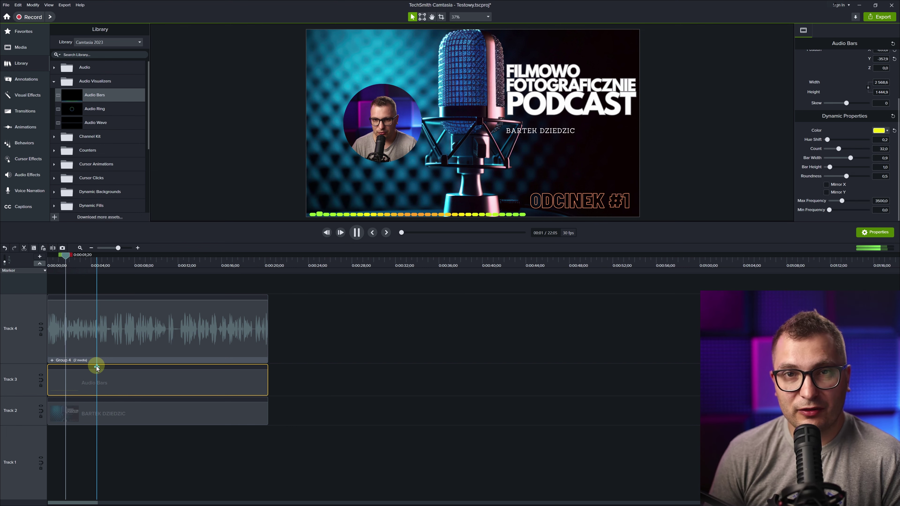